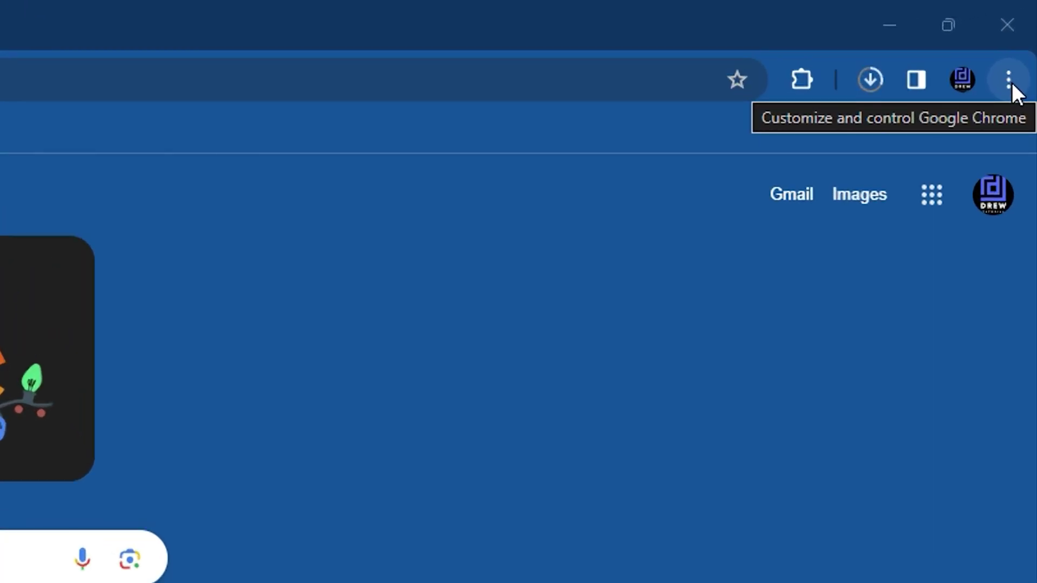
Open Chrome Settings from the main menu and go to Privacy and security.
left_click(1009, 80)
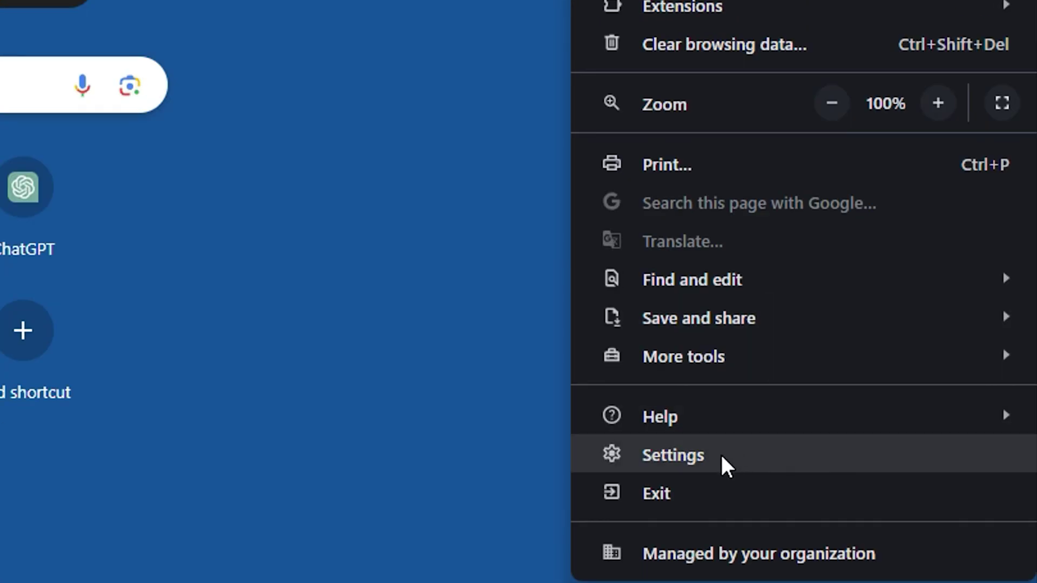
left_click(720, 463)
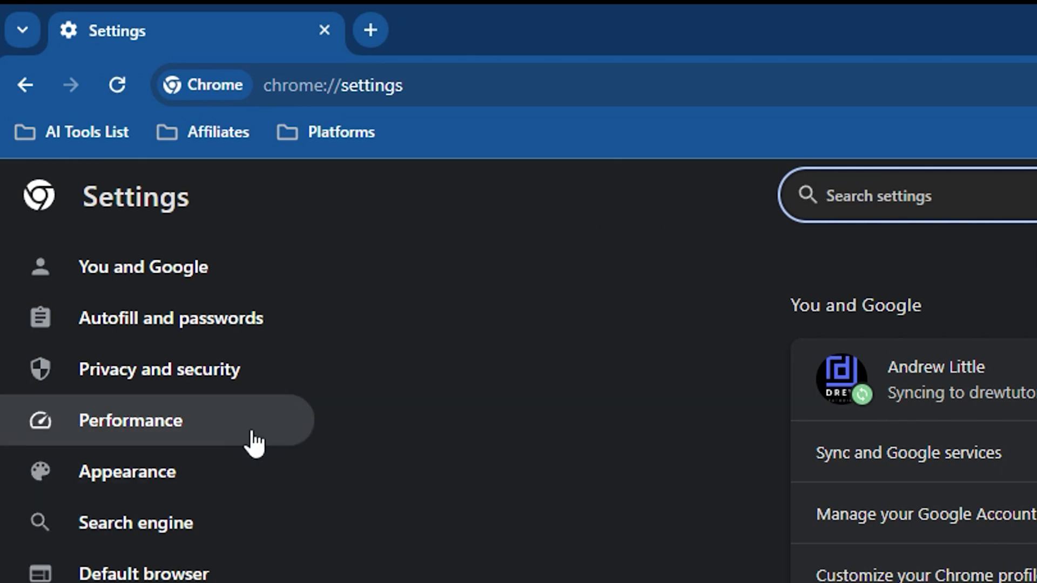
left_click(202, 379)
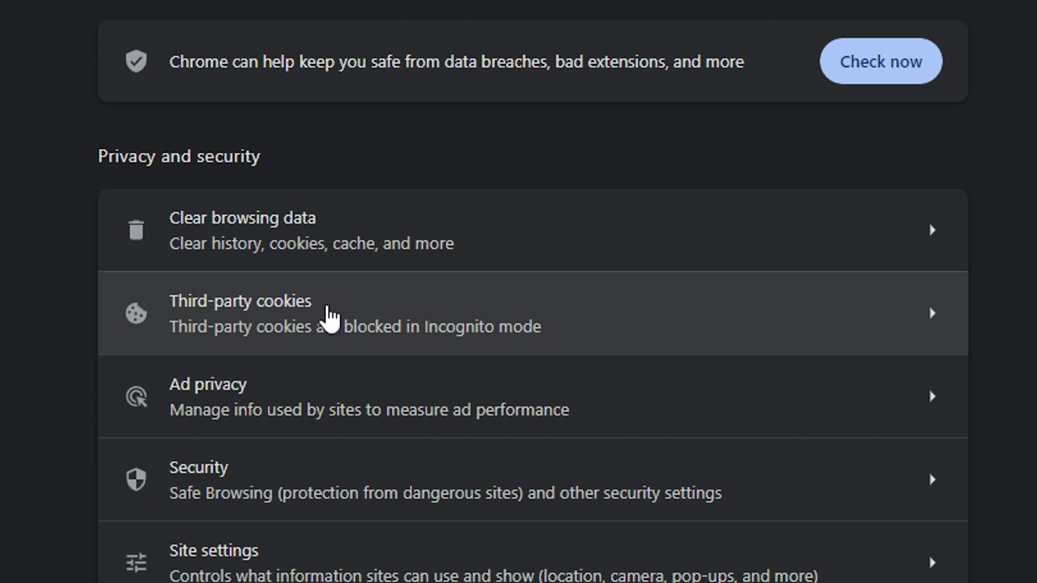
On the Third-party cookies page, try 'Allow third-party cookies', then revert to Incognito-only blocking.
left_click(317, 323)
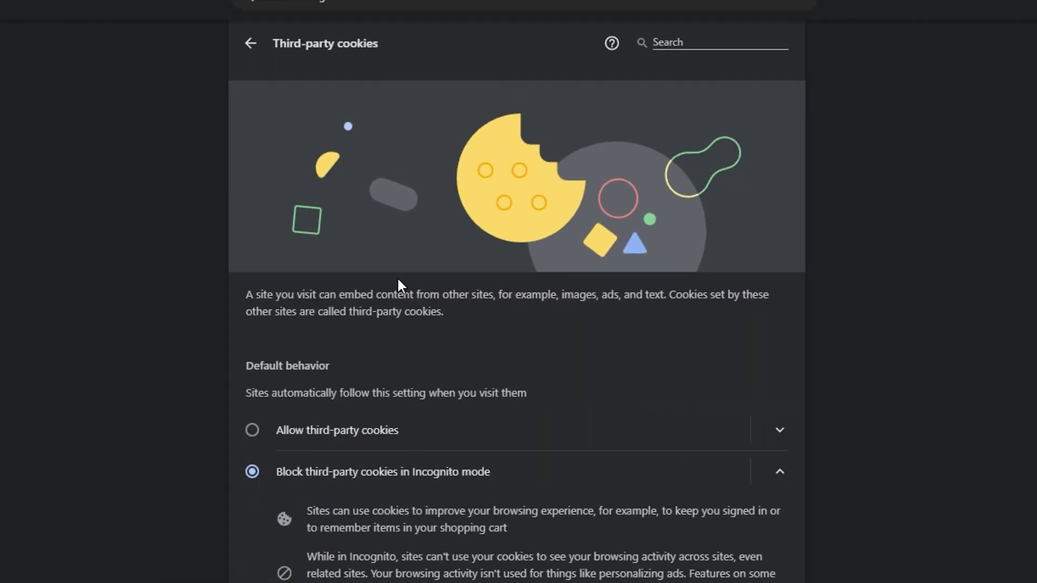
scroll(454, 306, "down", 2)
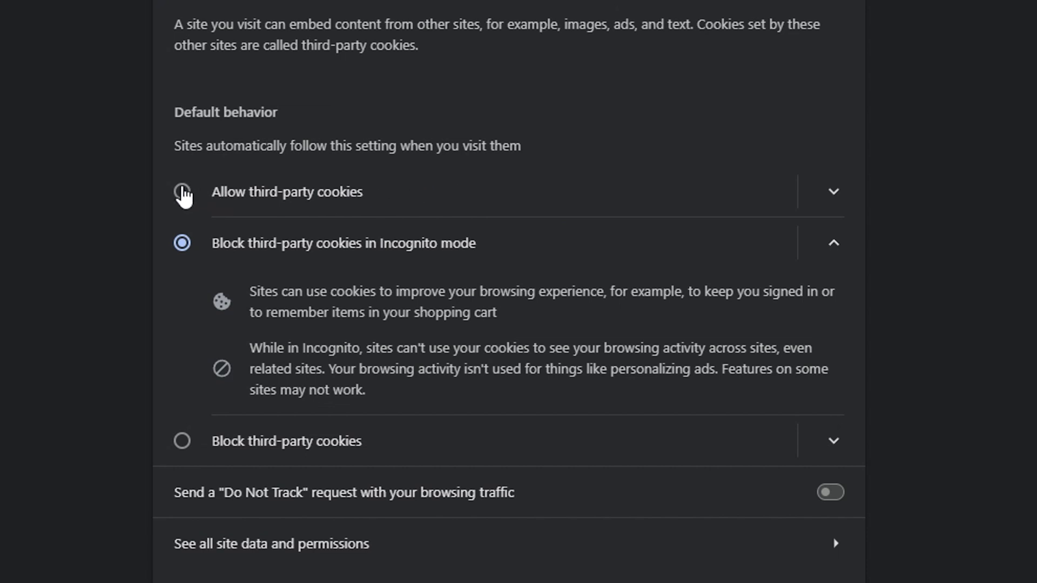
left_click(182, 193)
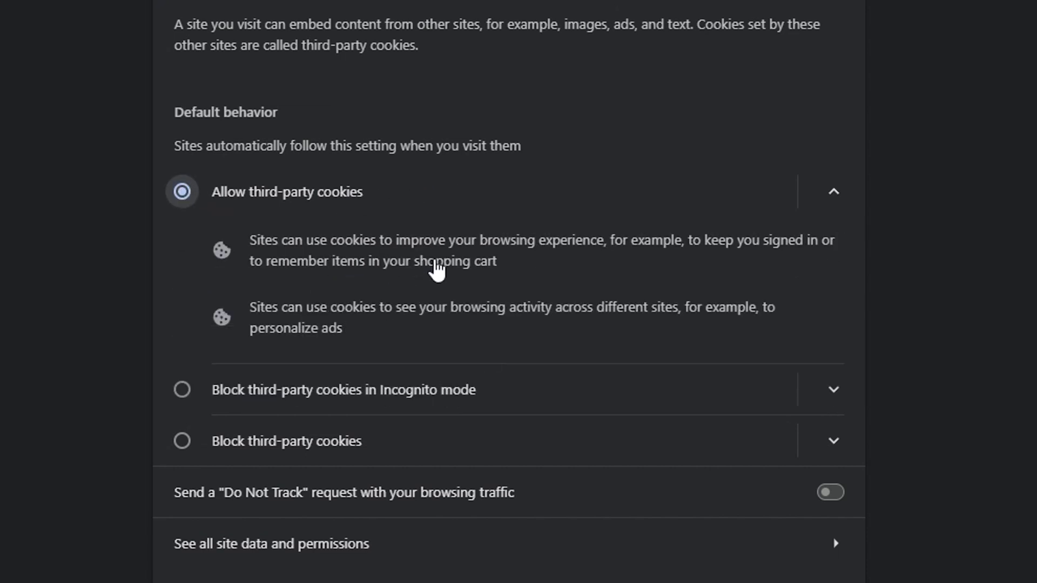
left_click(181, 392)
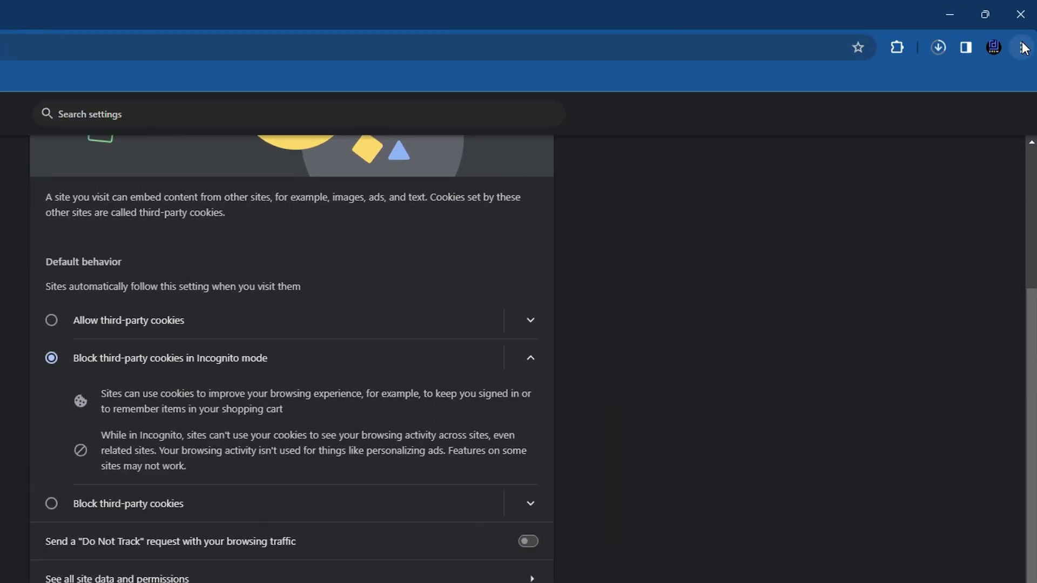
Check Help > About Google Chrome for updates, then return to Privacy and security.
left_click(1025, 34)
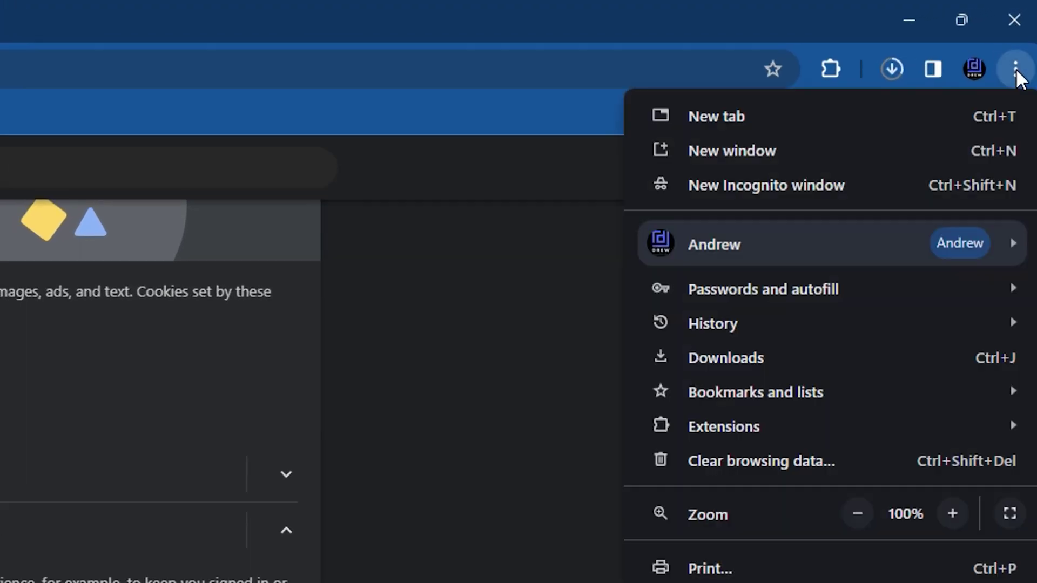
mouse_move(704, 440)
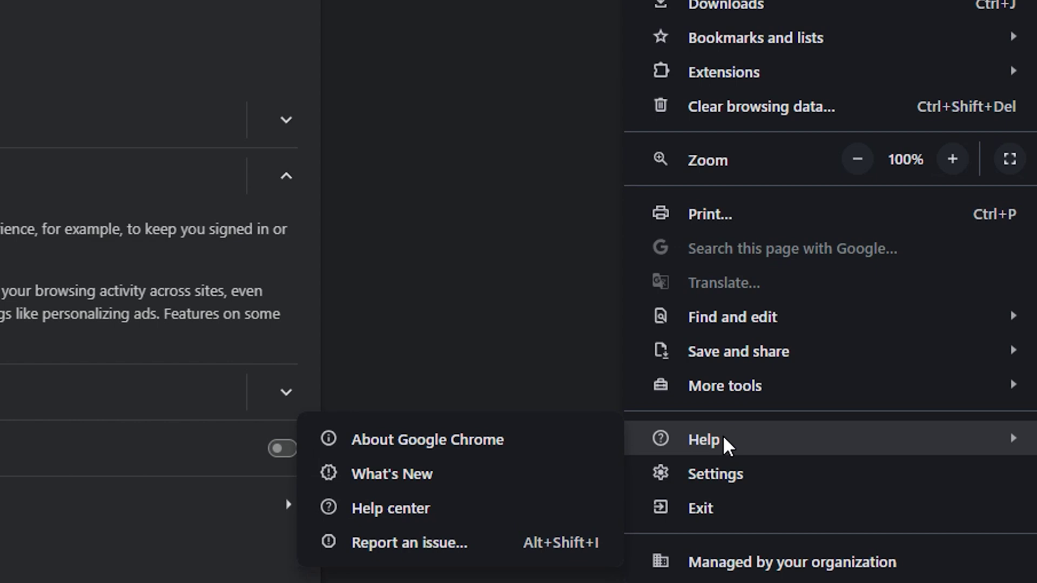
left_click(422, 442)
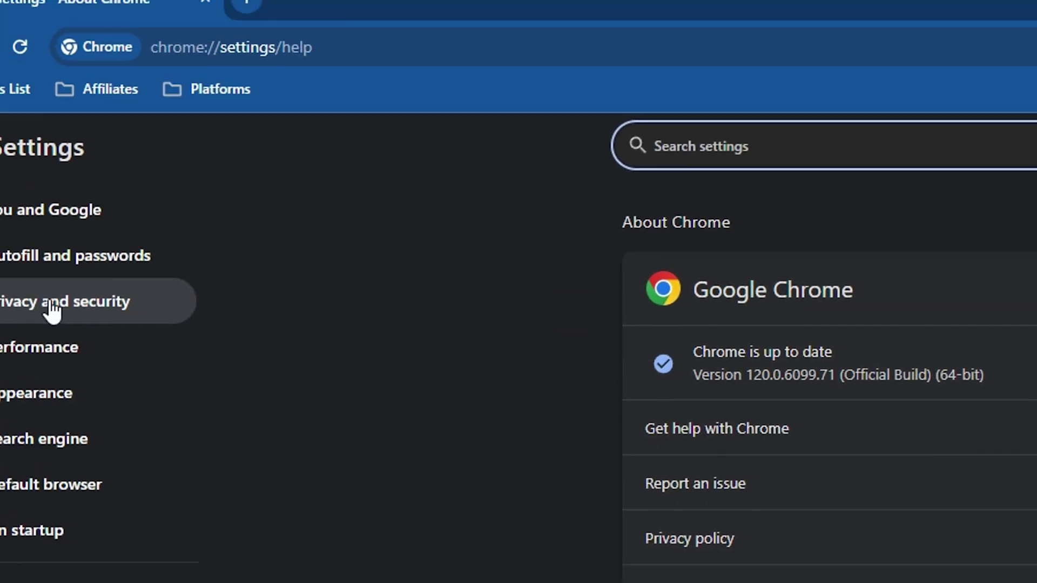
left_click(135, 331)
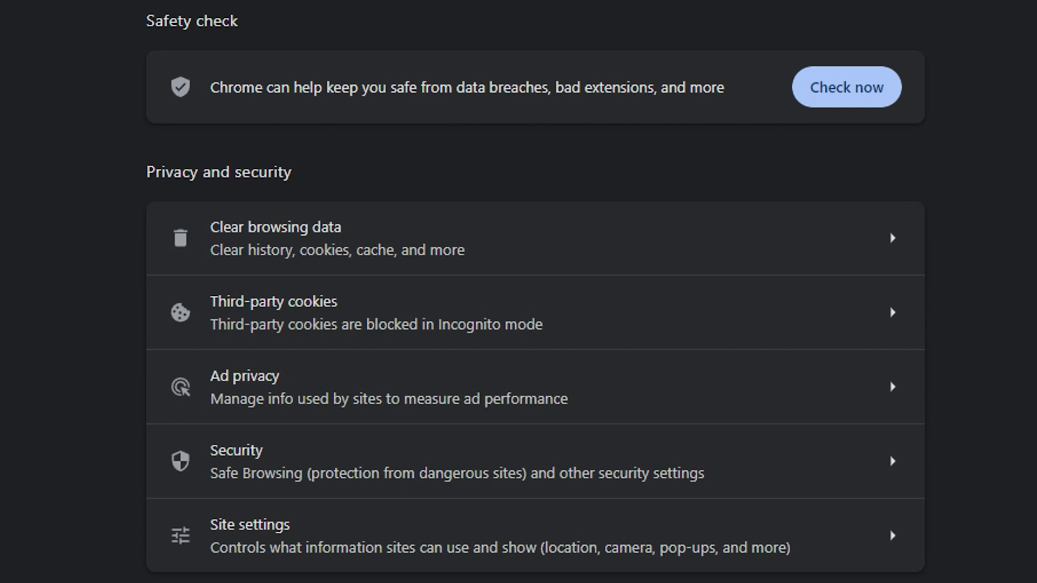
Reopen the Third-party cookies page from Privacy and security.
left_click(343, 319)
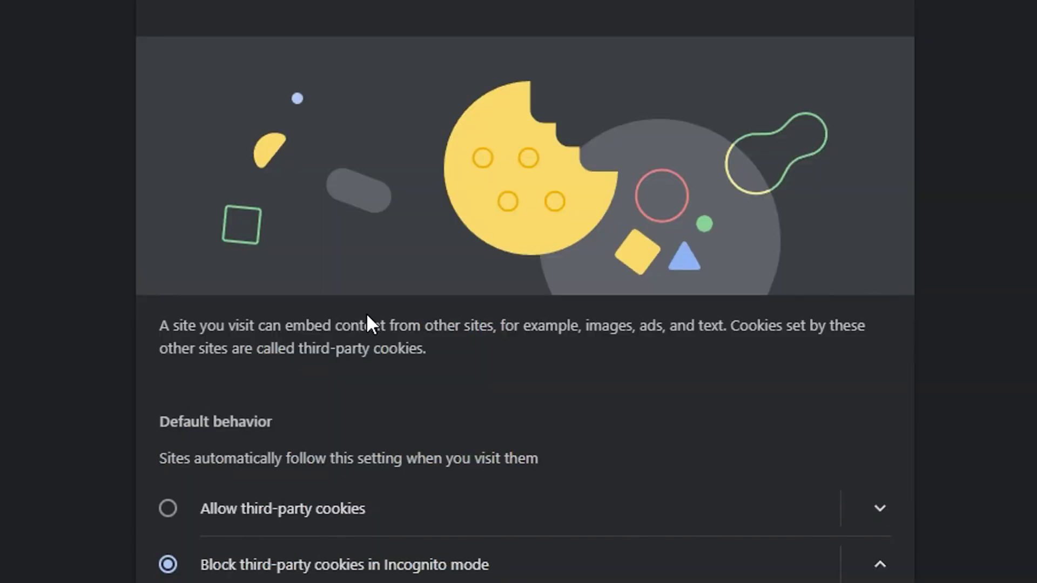
scroll(366, 312, "down", 4)
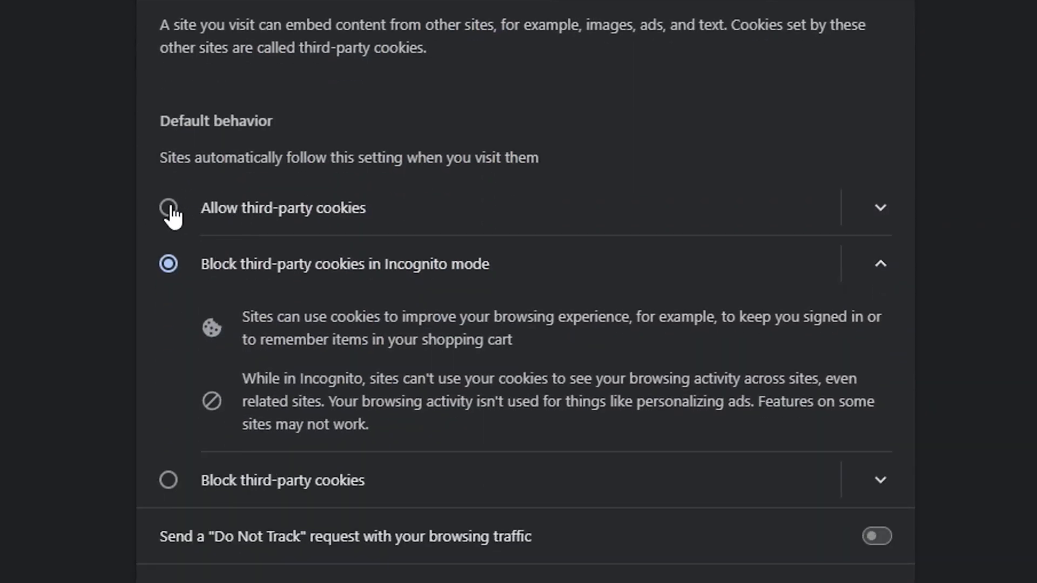